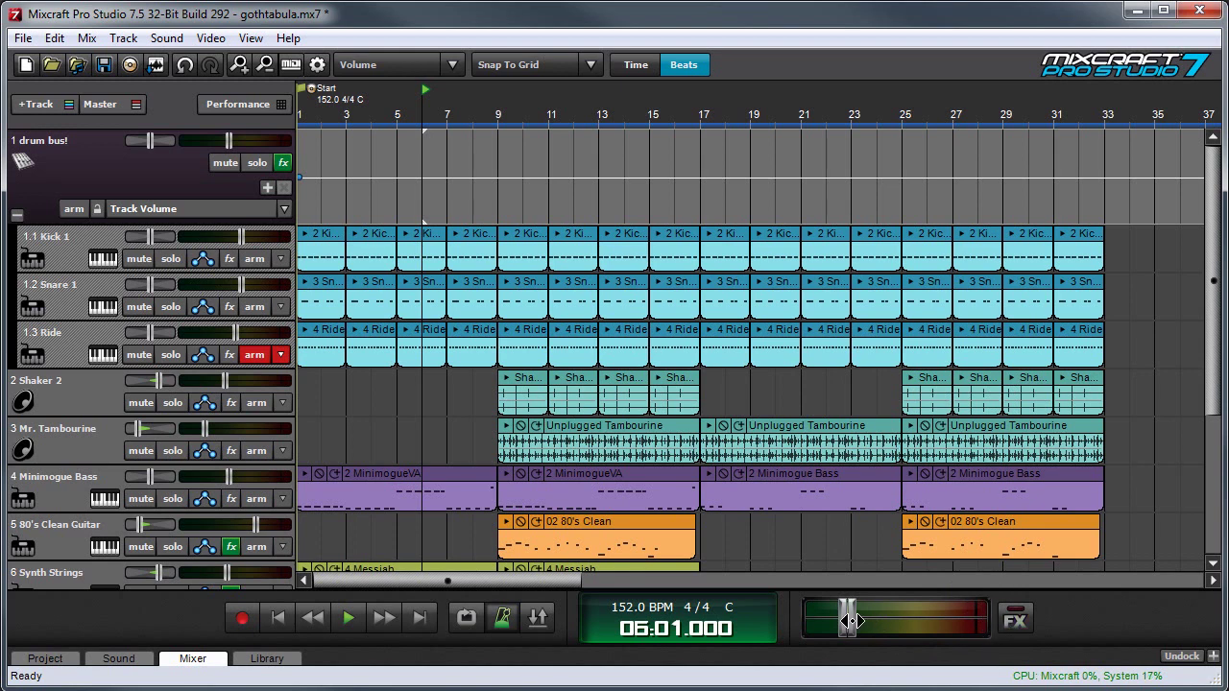
Start an MP3 mix-down of the project from File > Mix Down To.
{"action": "mouse_move", "coordinate": [849, 621]}
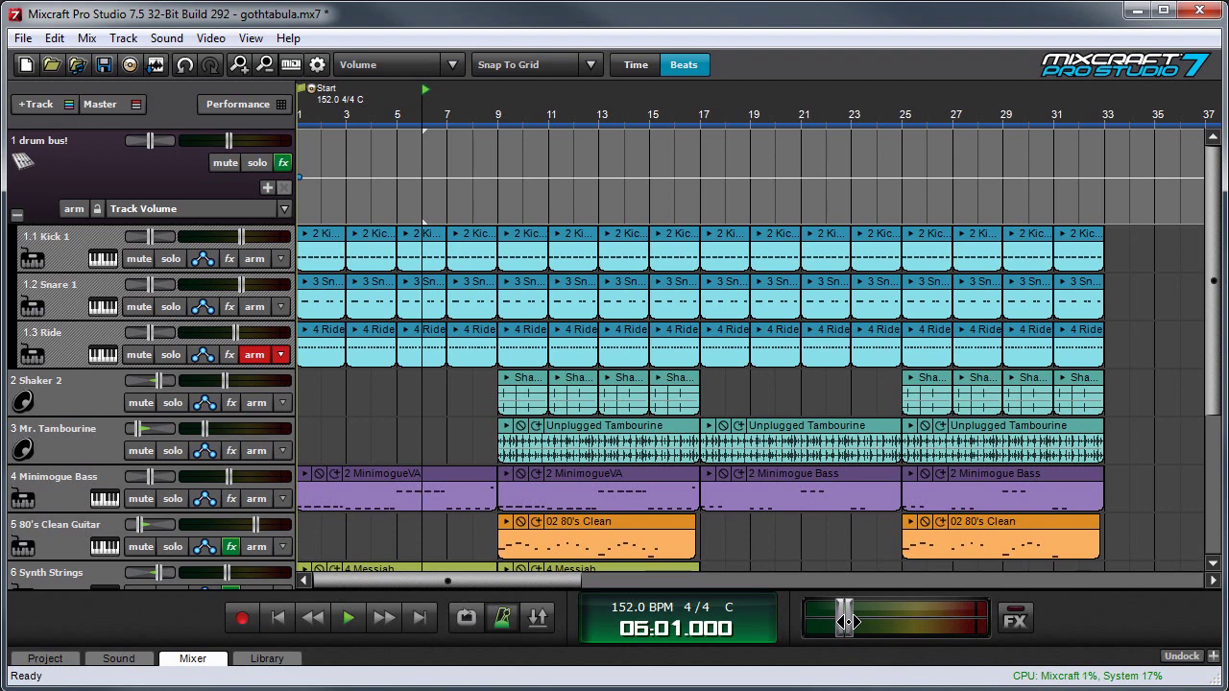
{"action": "left_click", "coordinate": [23, 38]}
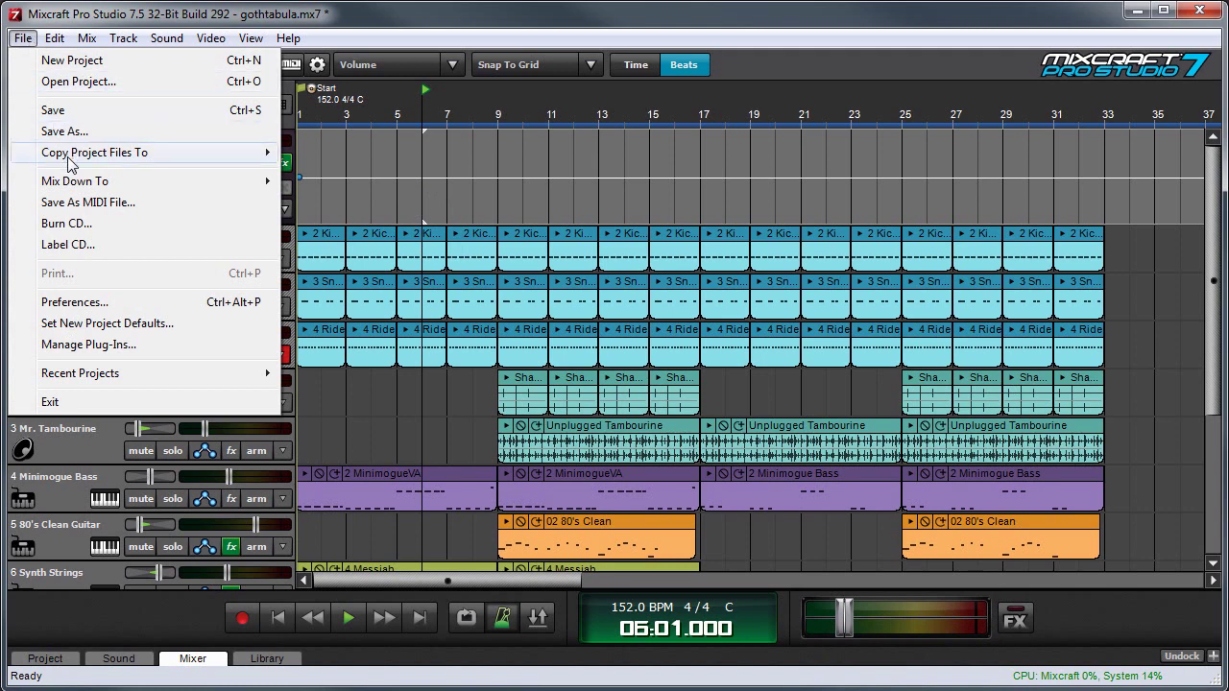
{"action": "mouse_move", "coordinate": [78, 186]}
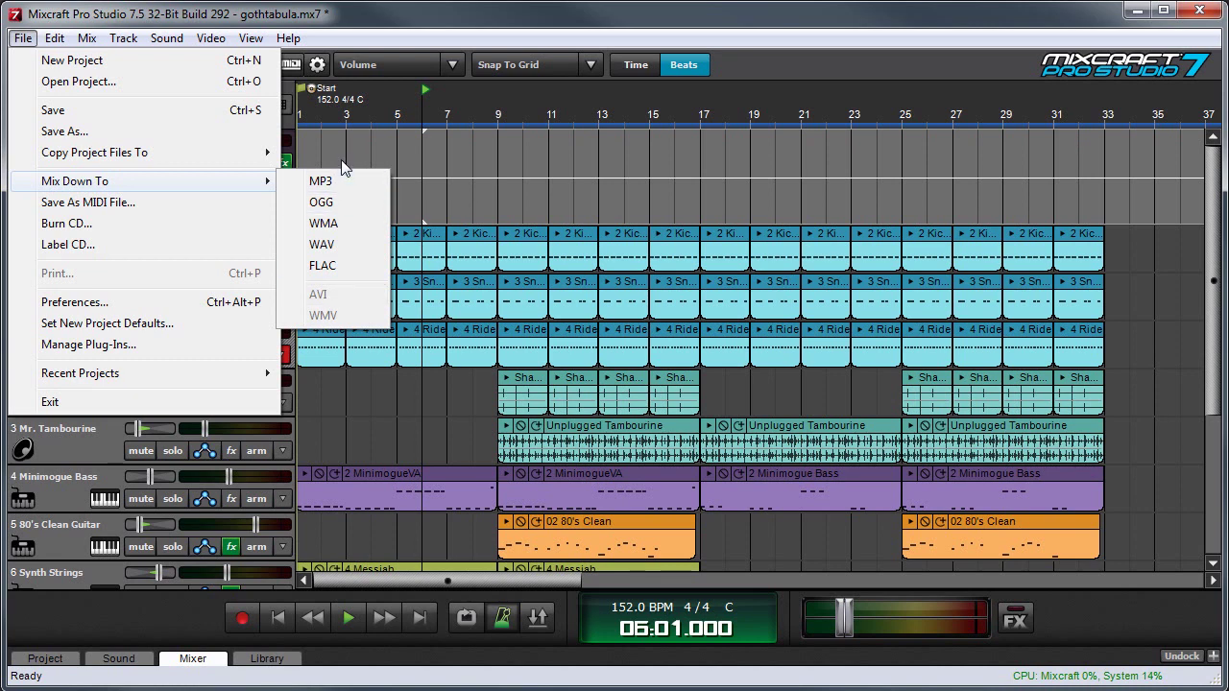
{"action": "left_click", "coordinate": [346, 146]}
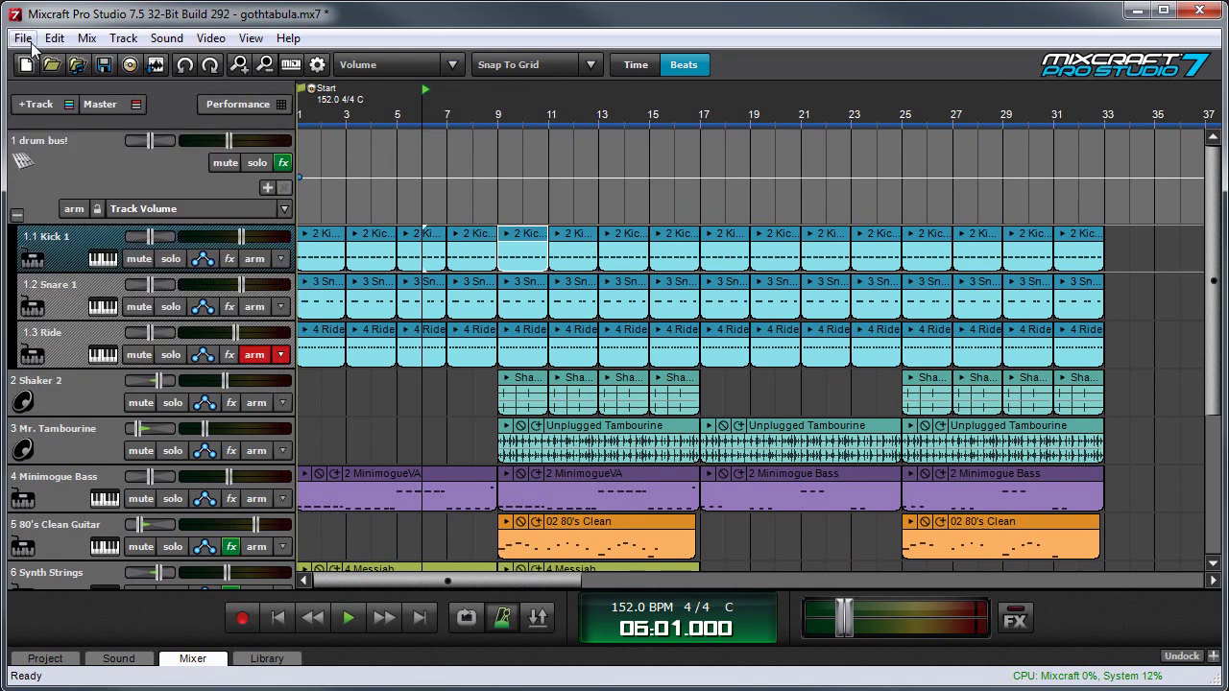
{"action": "left_click", "coordinate": [22, 38]}
{"action": "mouse_move", "coordinate": [192, 180]}
{"action": "left_click", "coordinate": [352, 182]}
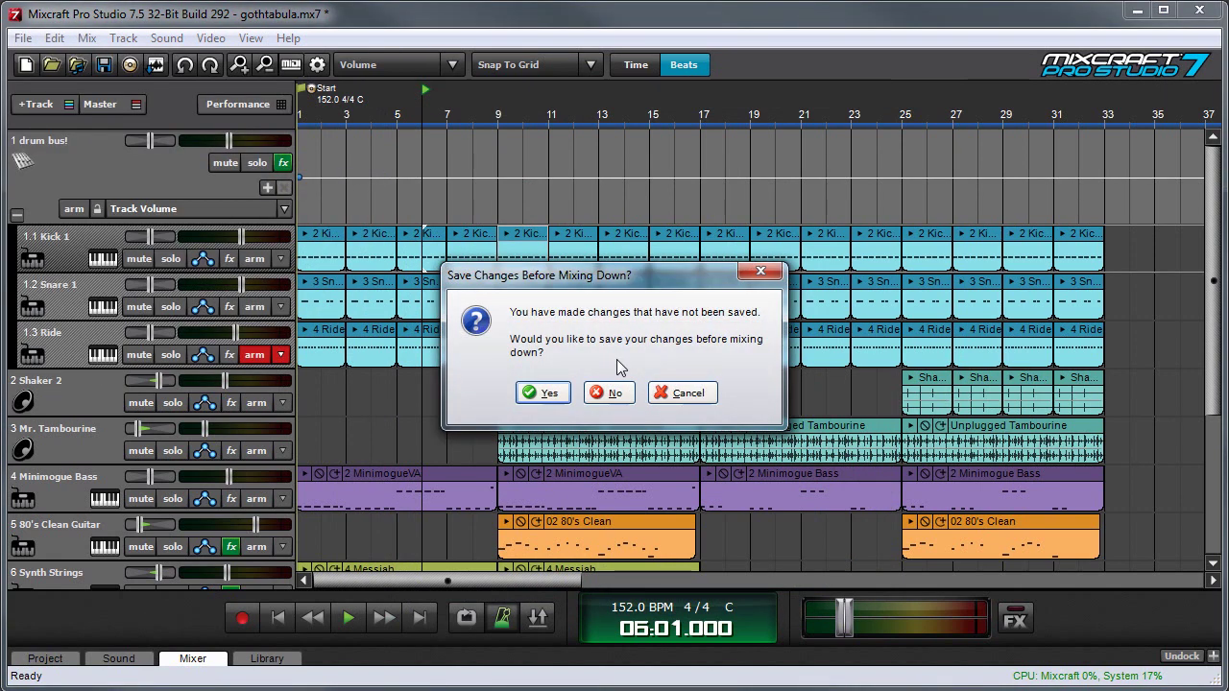
Save the project, then target the user folder with the file name gothtabula.
{"action": "left_click", "coordinate": [542, 393]}
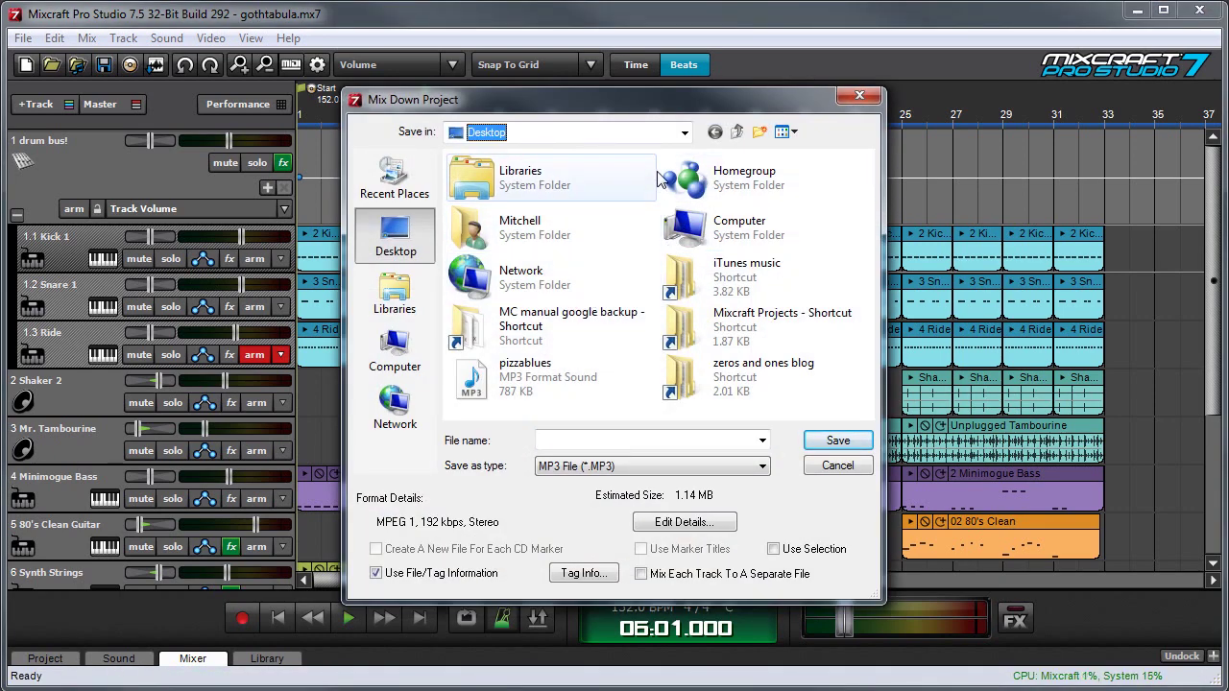
{"action": "left_click", "coordinate": [684, 133]}
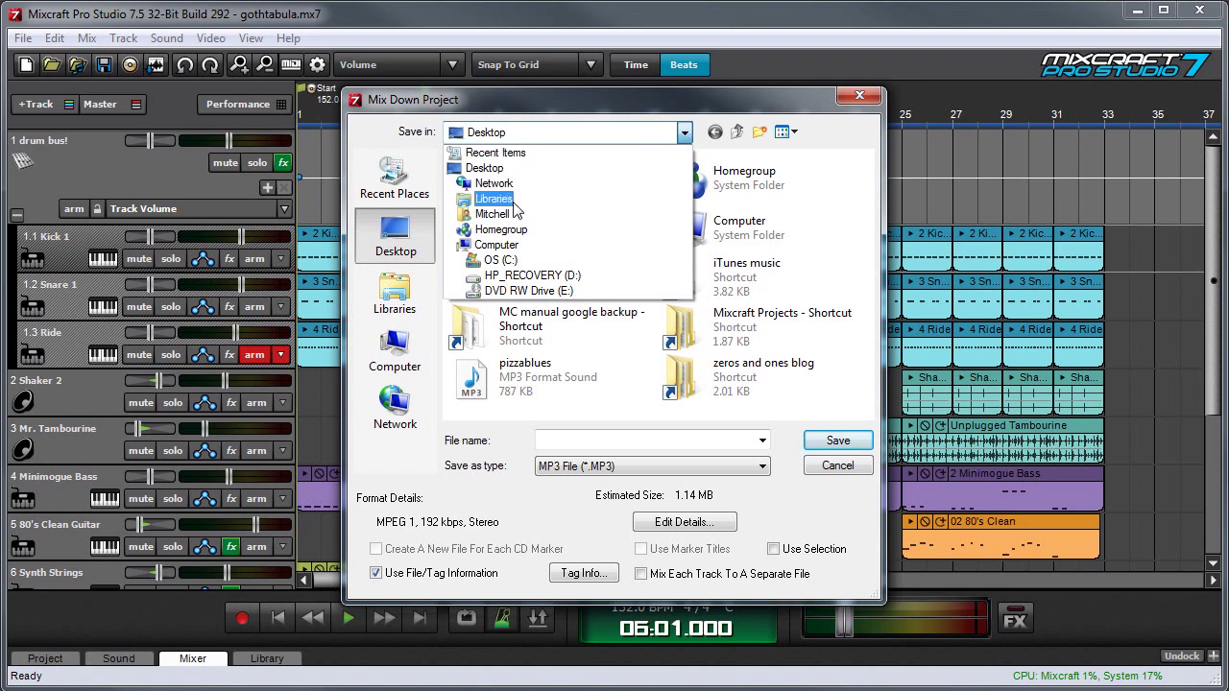
{"action": "left_click", "coordinate": [491, 213]}
{"action": "left_click", "coordinate": [584, 439]}
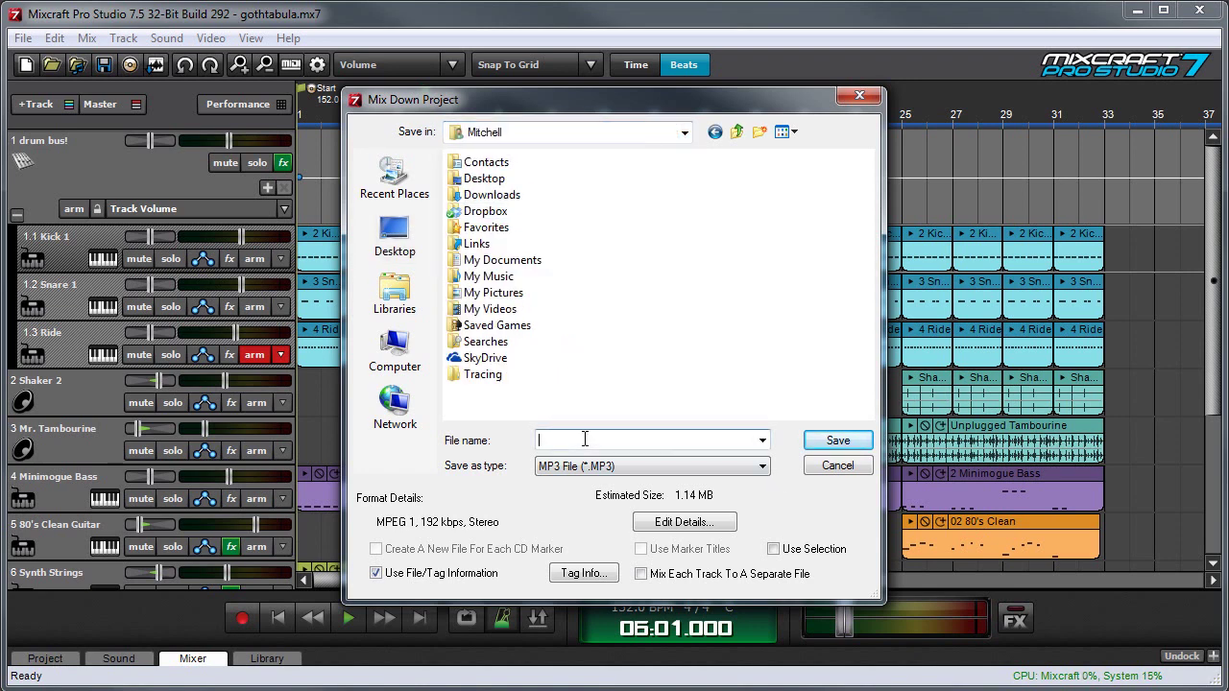
{"action": "type", "text": "gothtabula"}
Keep MP3 as the file type, render gothtabula.mp3, and move the playhead to bar 7.
{"action": "key", "text": "Tab"}
{"action": "left_click", "coordinate": [669, 471]}
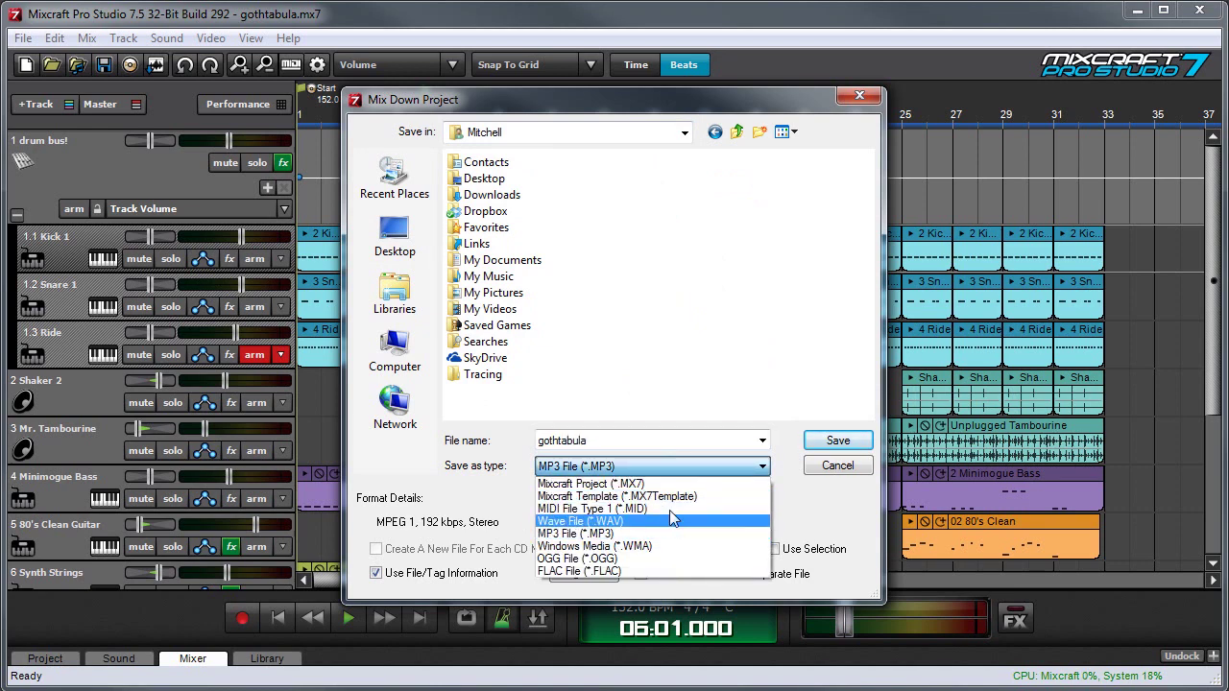
{"action": "left_click", "coordinate": [827, 517]}
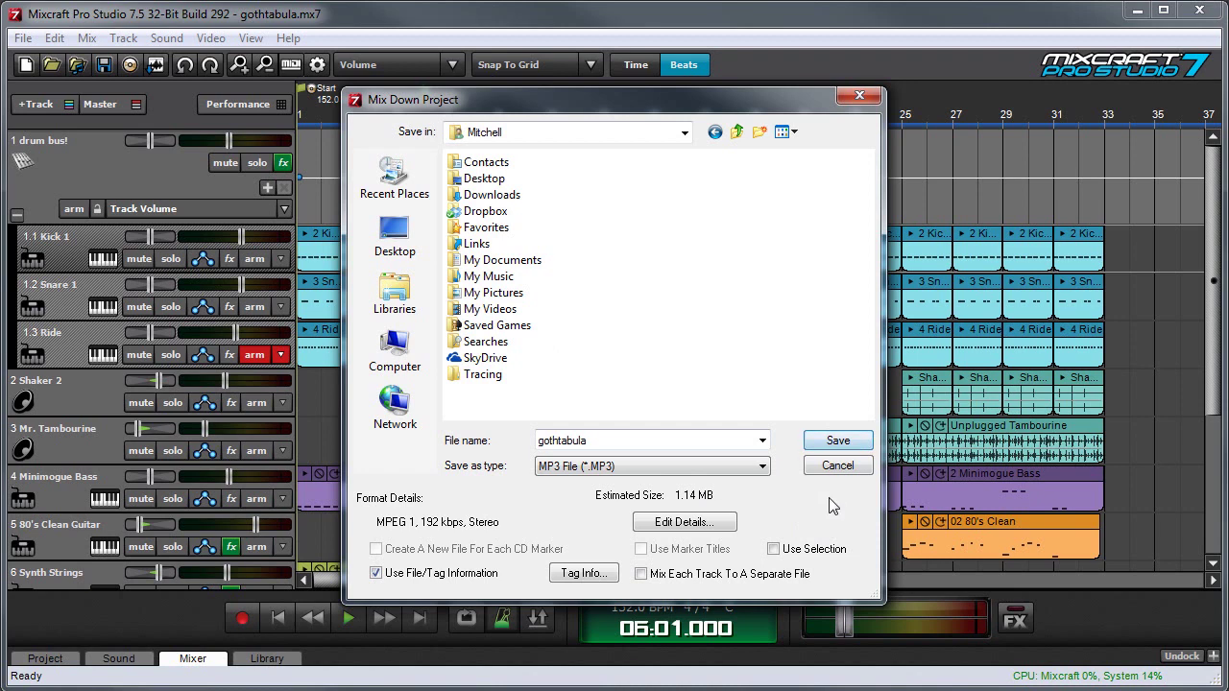
{"action": "left_click", "coordinate": [837, 441]}
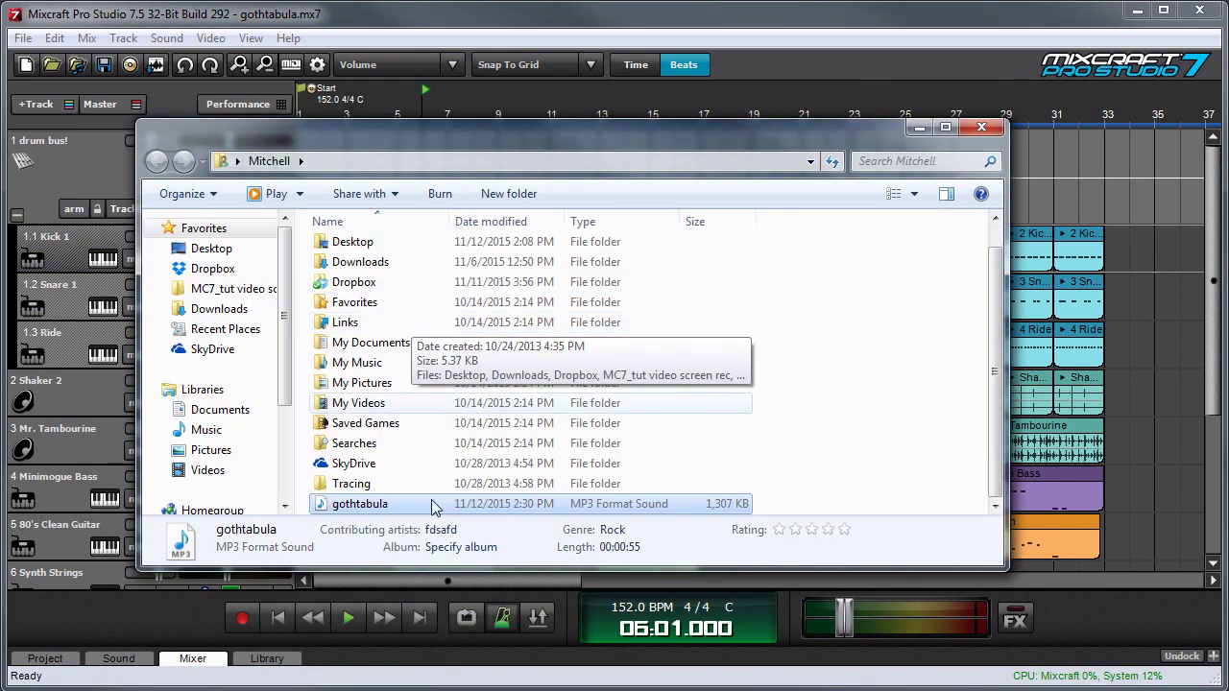
{"action": "left_click", "coordinate": [447, 107]}
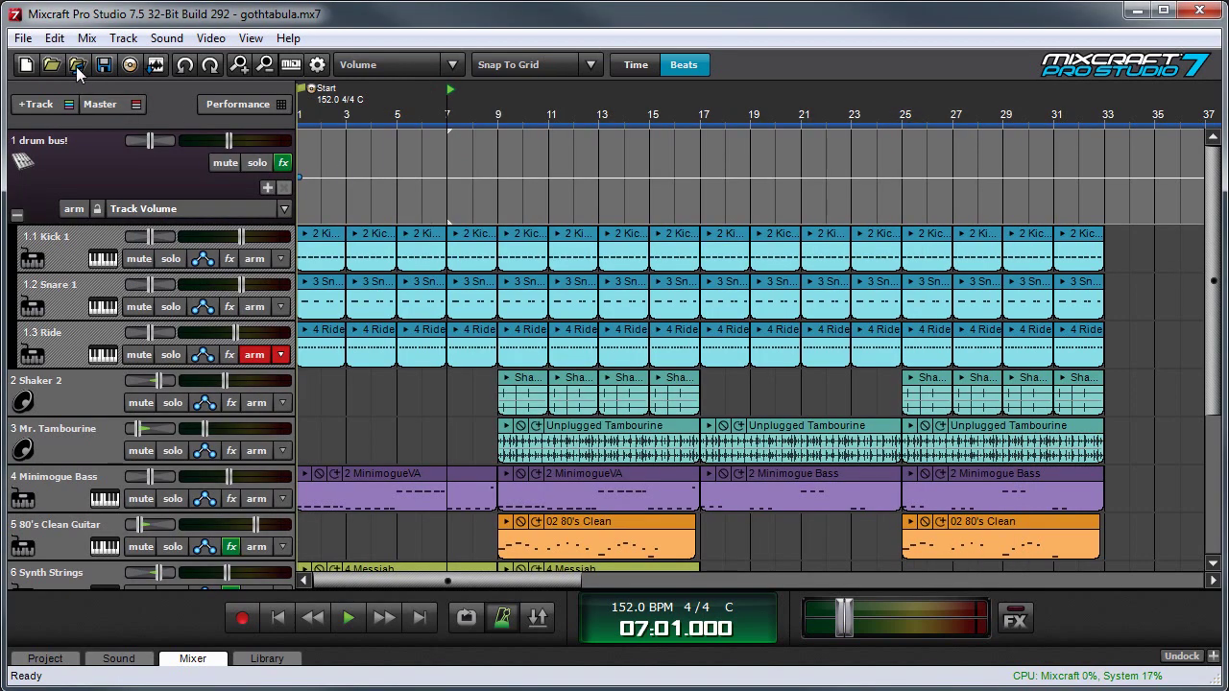
Start a new MP3 mix-down and bring up its Edit Details quality settings.
{"action": "left_click", "coordinate": [23, 38]}
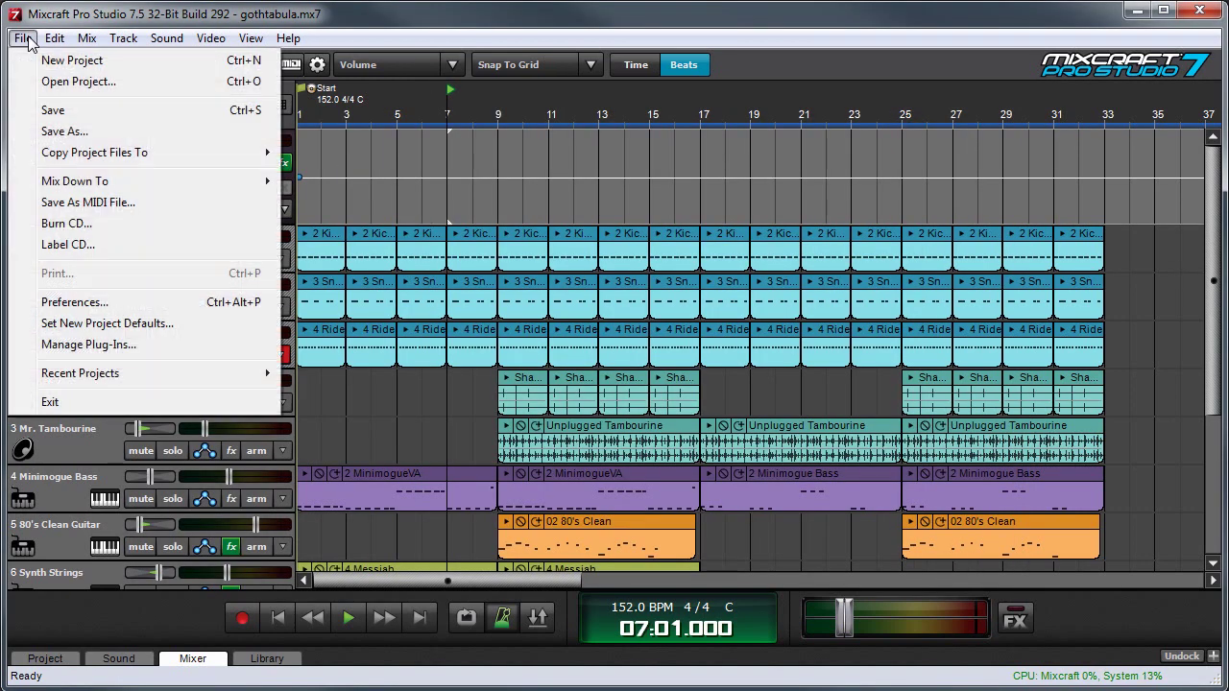
{"action": "mouse_move", "coordinate": [75, 181]}
{"action": "left_click", "coordinate": [349, 198]}
{"action": "left_click", "coordinate": [680, 531]}
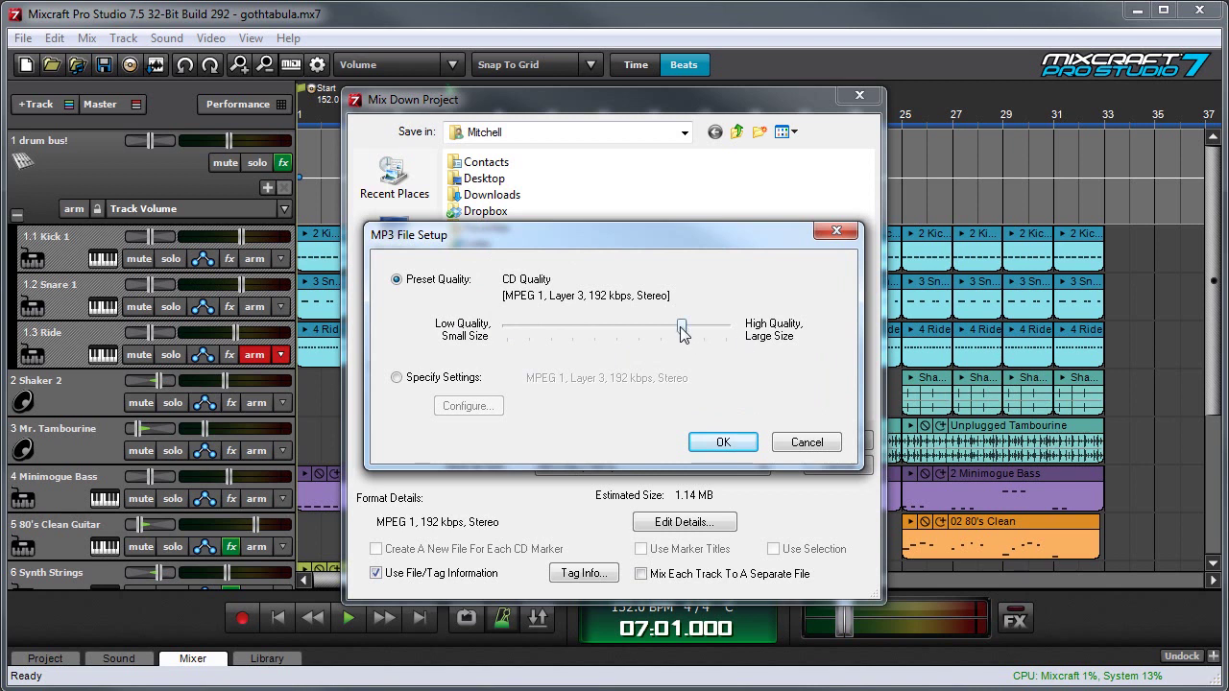
Slide the quality preset through Studio 256, 320 and FM 96 kbps, then choose Specify Settings.
{"action": "mouse_move", "coordinate": [683, 330]}
{"action": "left_mouse_down"}
{"action": "mouse_move", "coordinate": [736, 331]}
{"action": "mouse_move", "coordinate": [696, 333]}
{"action": "left_mouse_up"}
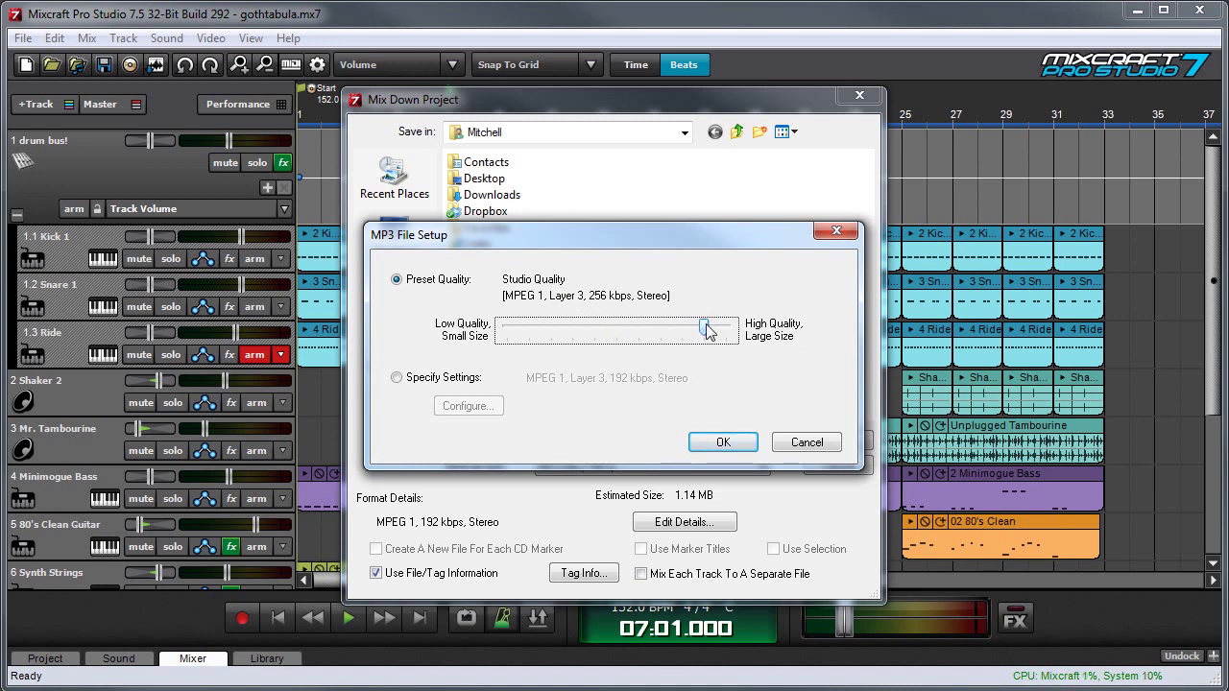
{"action": "mouse_move", "coordinate": [706, 328]}
{"action": "left_mouse_down"}
{"action": "mouse_move", "coordinate": [732, 331]}
{"action": "mouse_move", "coordinate": [702, 329]}
{"action": "left_mouse_up"}
{"action": "left_click_drag", "start_coordinate": [703, 329], "coordinate": [573, 330]}
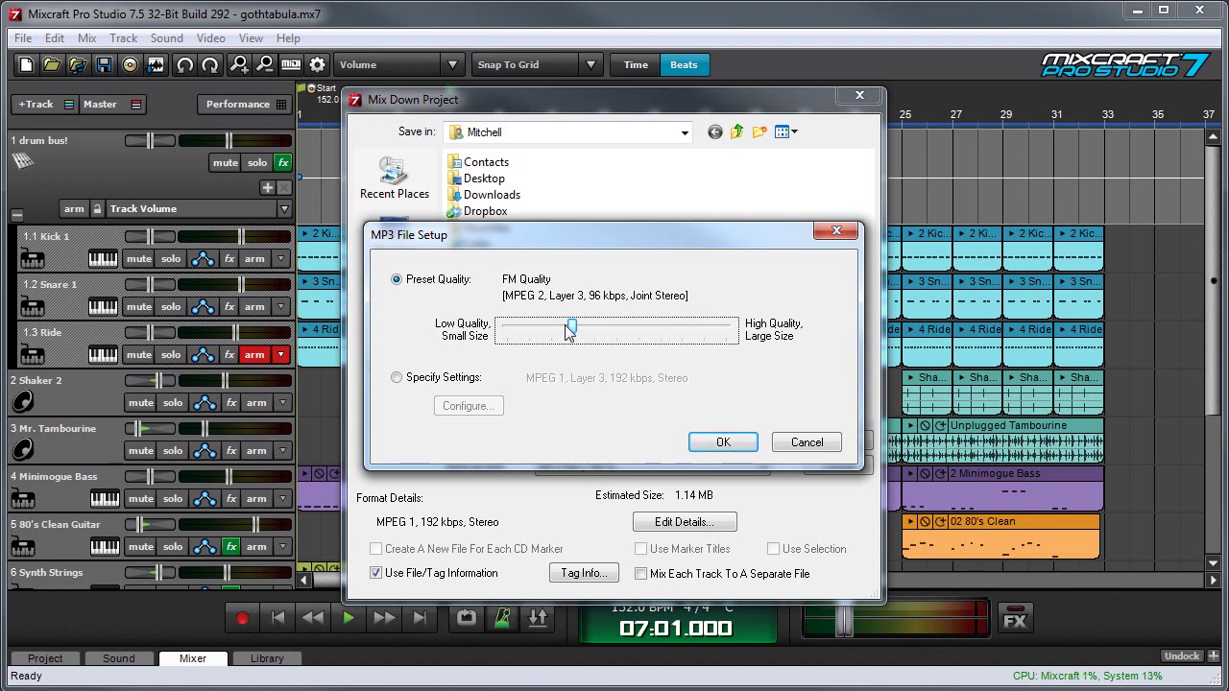
{"action": "left_click_drag", "start_coordinate": [570, 329], "coordinate": [703, 344]}
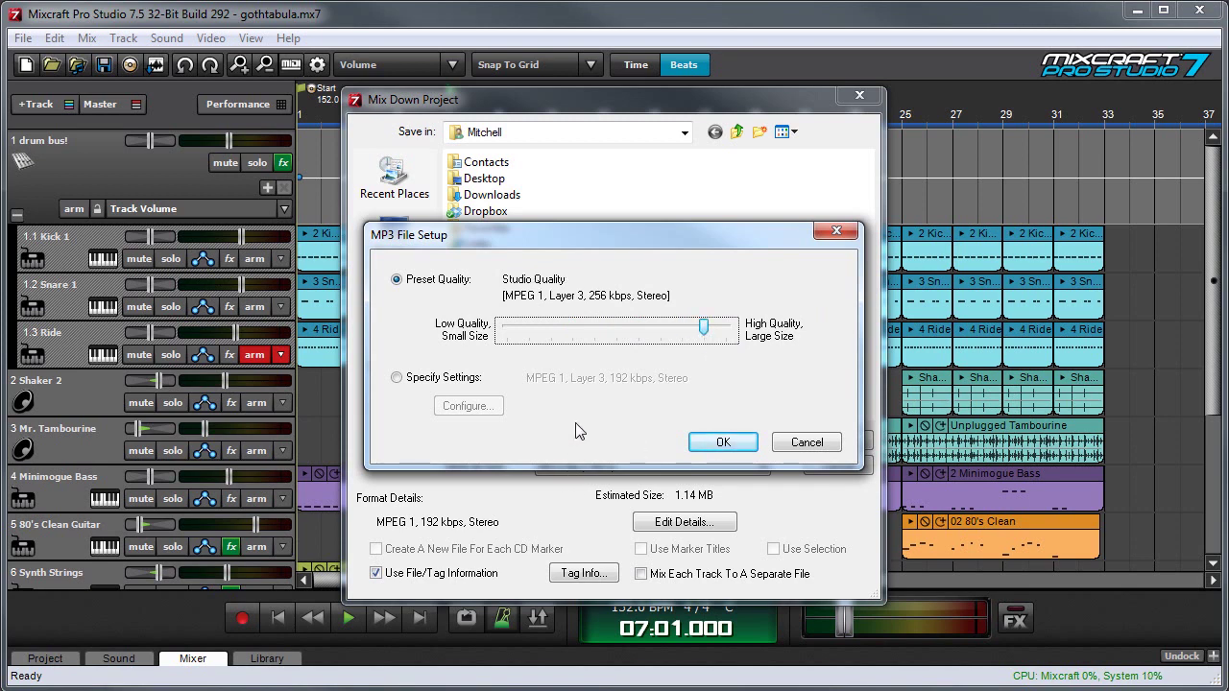
{"action": "left_click", "coordinate": [398, 380]}
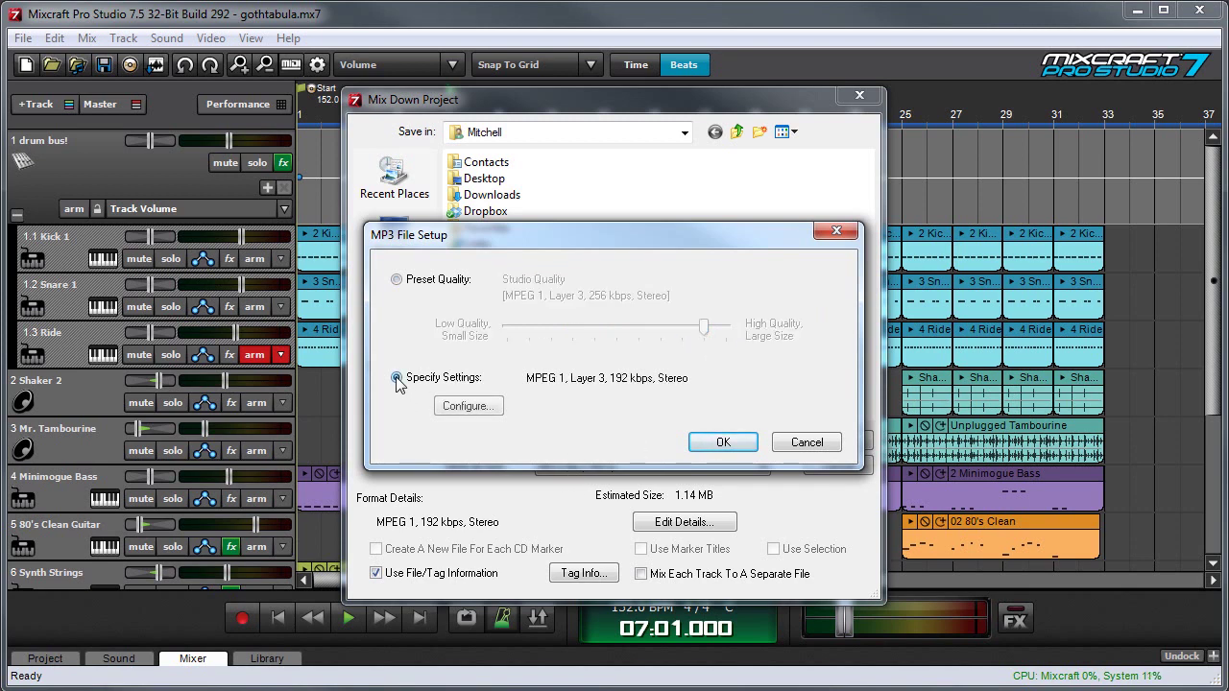
Check the detailed encoder settings, revert to preset quality, and close the MP3 and mix-down dialogs.
{"action": "left_click", "coordinate": [471, 407]}
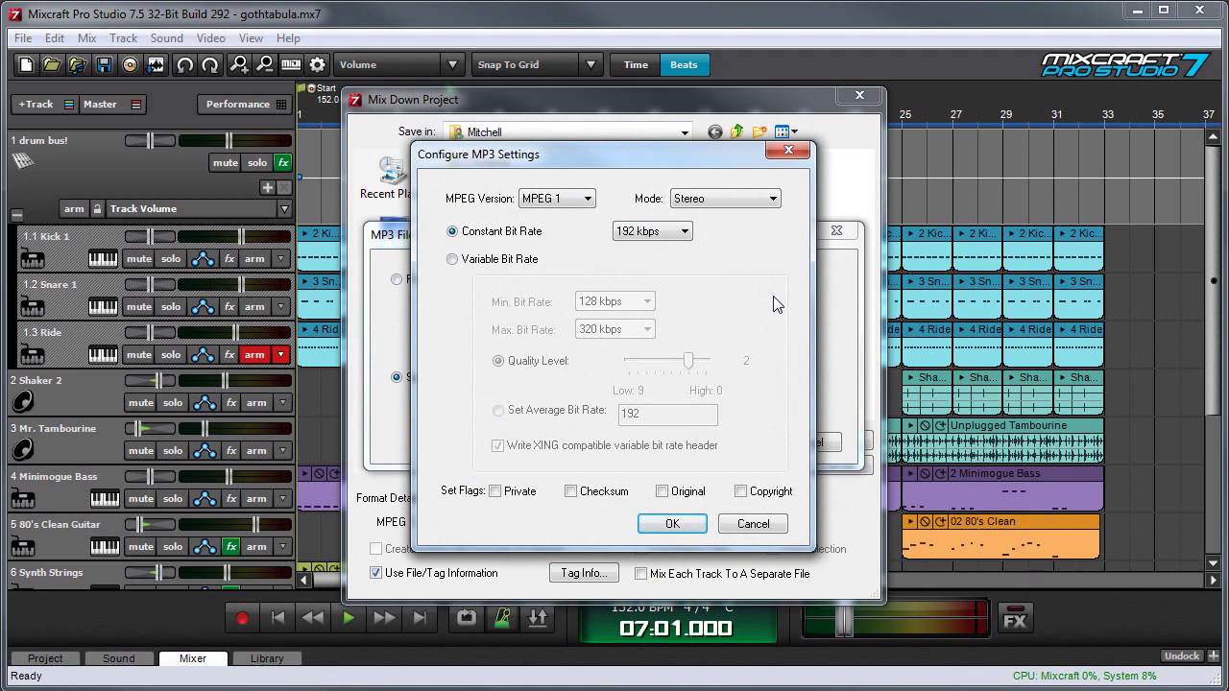
{"action": "key", "text": "Escape"}
{"action": "left_click", "coordinate": [439, 281]}
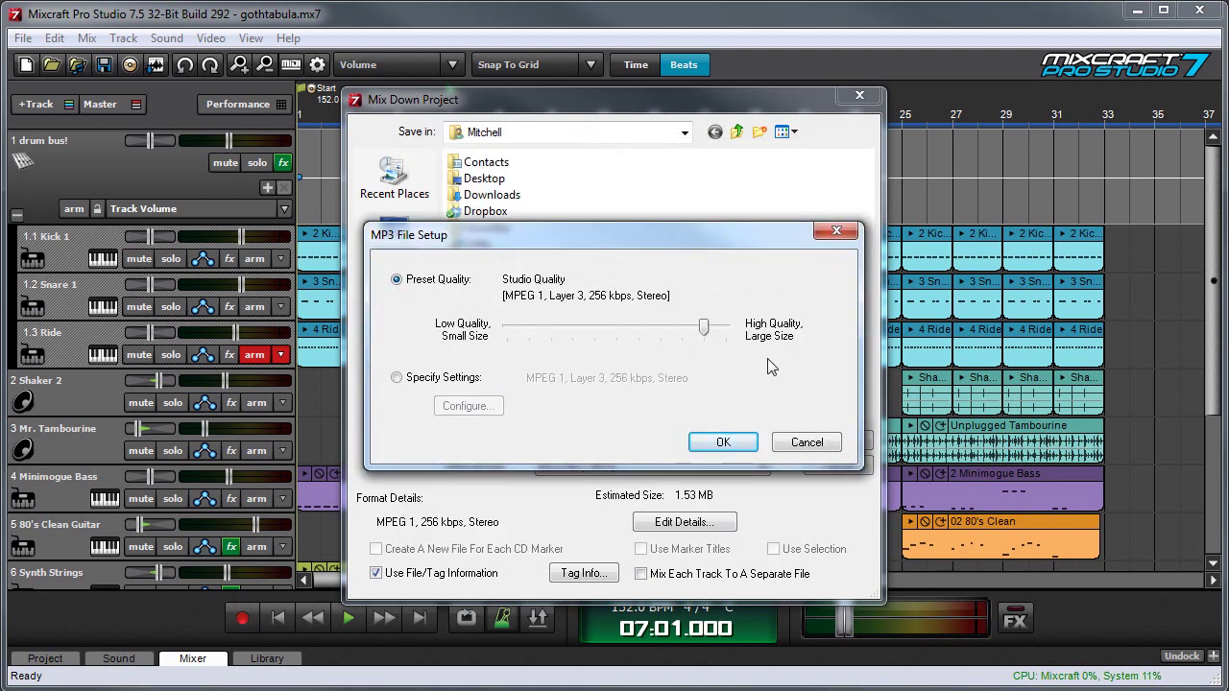
{"action": "left_click", "coordinate": [834, 235]}
{"action": "left_click", "coordinate": [859, 95]}
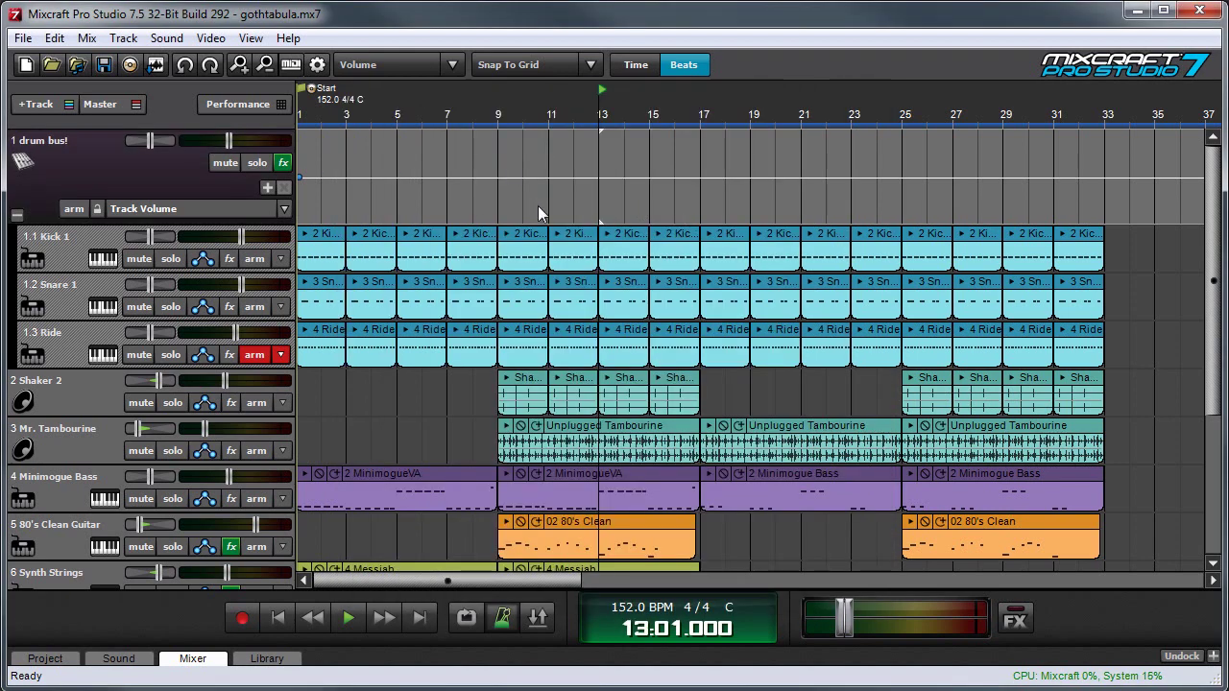
Select bars 9–17 and set up an MP3 mix-down using only that selection.
{"action": "left_click_drag", "start_coordinate": [496, 116], "coordinate": [698, 125]}
{"action": "left_click_drag", "start_coordinate": [509, 102], "coordinate": [696, 103]}
{"action": "left_click", "coordinate": [21, 39]}
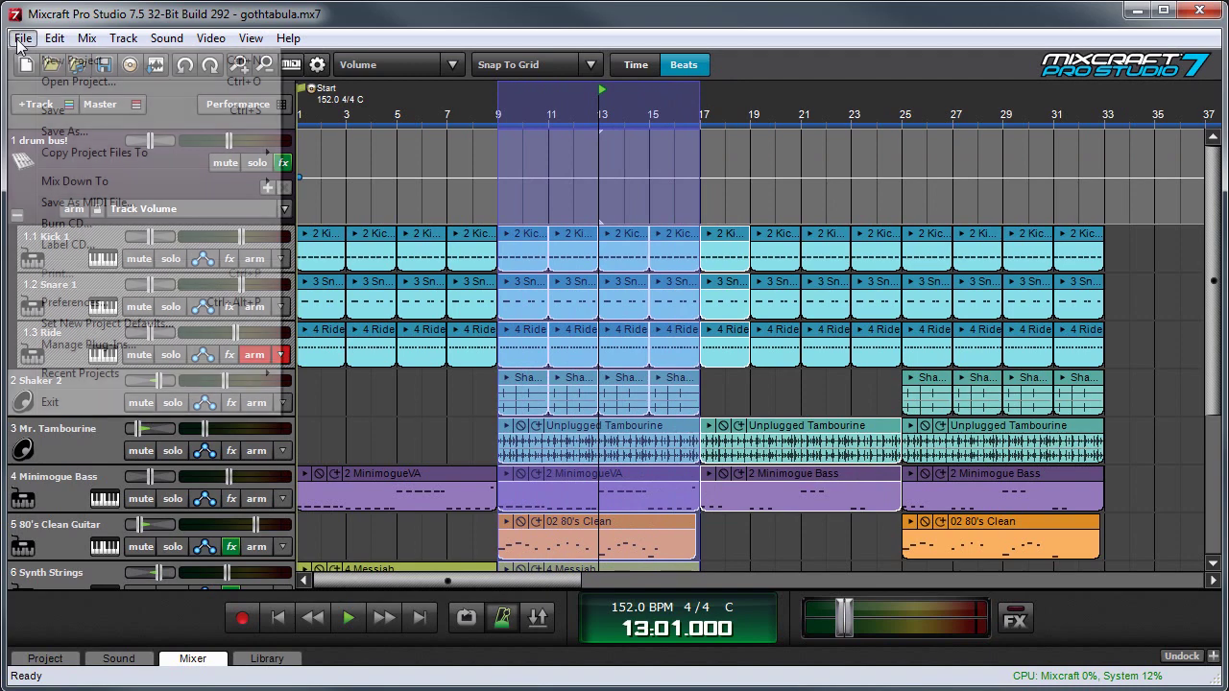
{"action": "mouse_move", "coordinate": [106, 187]}
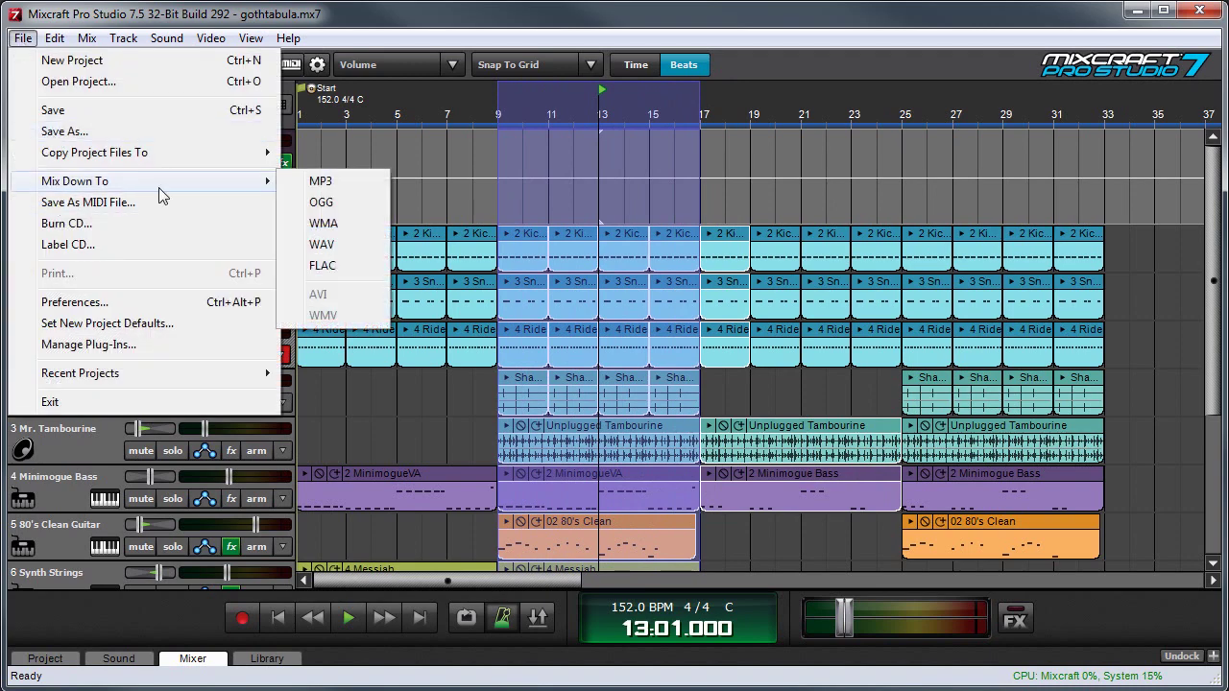
{"action": "left_click", "coordinate": [329, 181]}
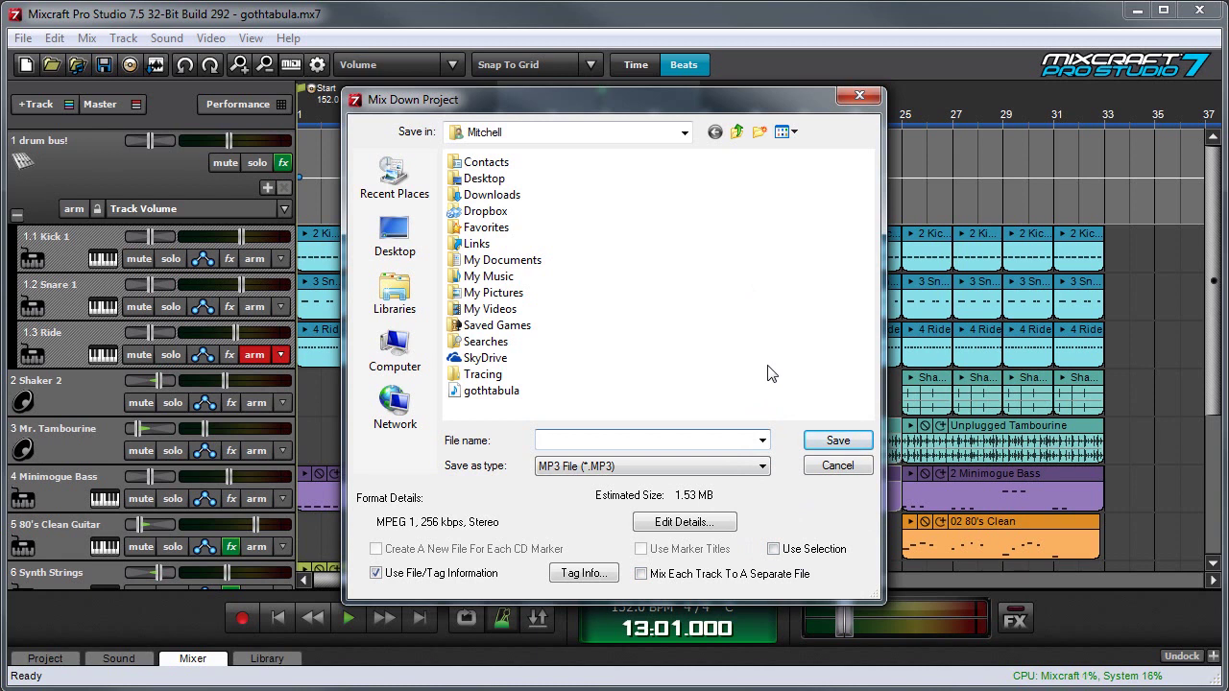
{"action": "left_click", "coordinate": [773, 550]}
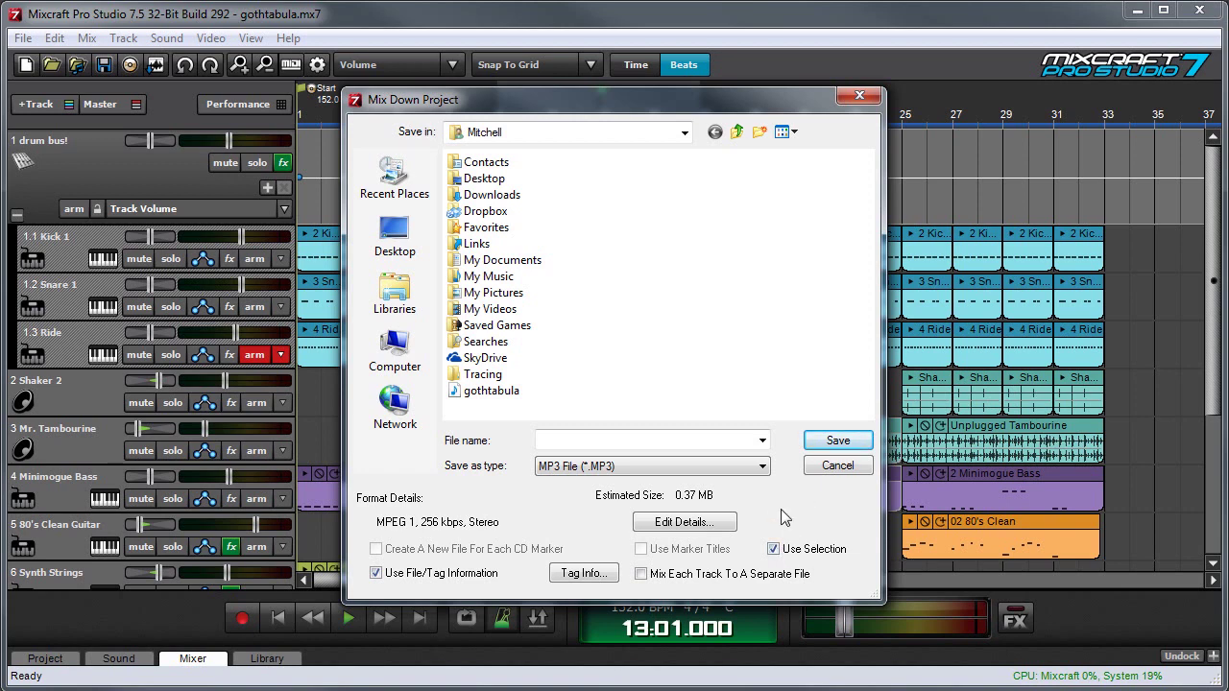
{"action": "left_click_drag", "start_coordinate": [591, 104], "coordinate": [554, 121]}
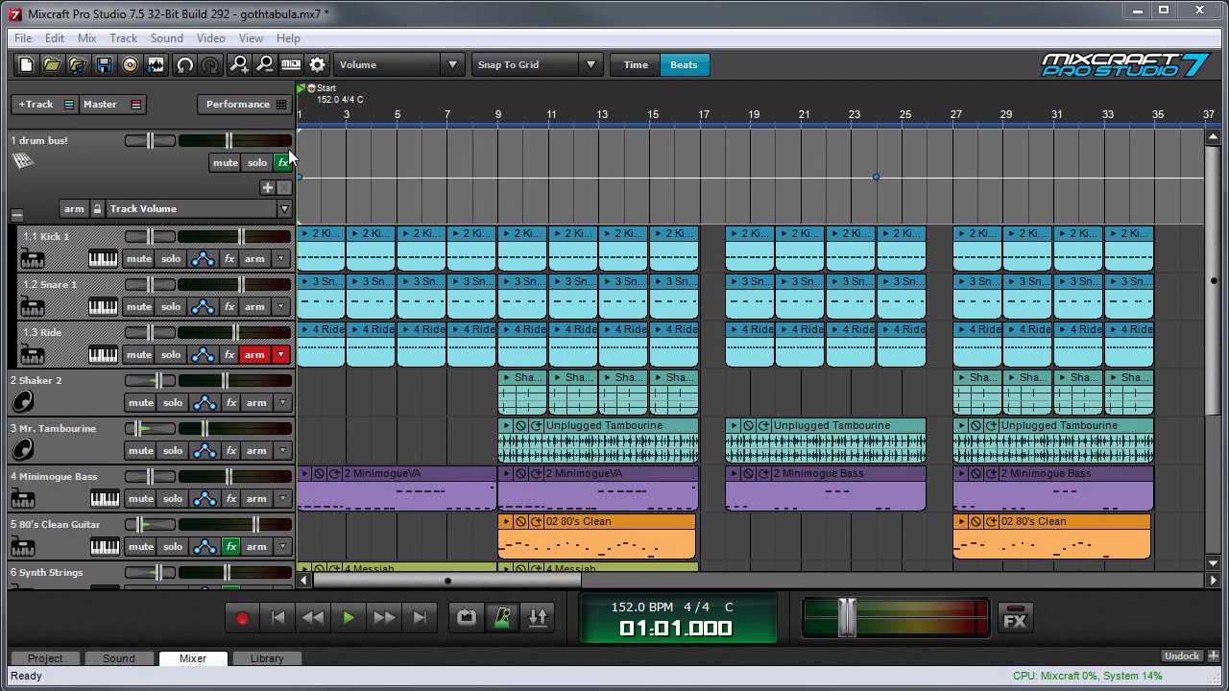
Add CD-track markers 'song 2' at bar 18 and 'song 3' at bar 27.
{"action": "left_click", "coordinate": [704, 114]}
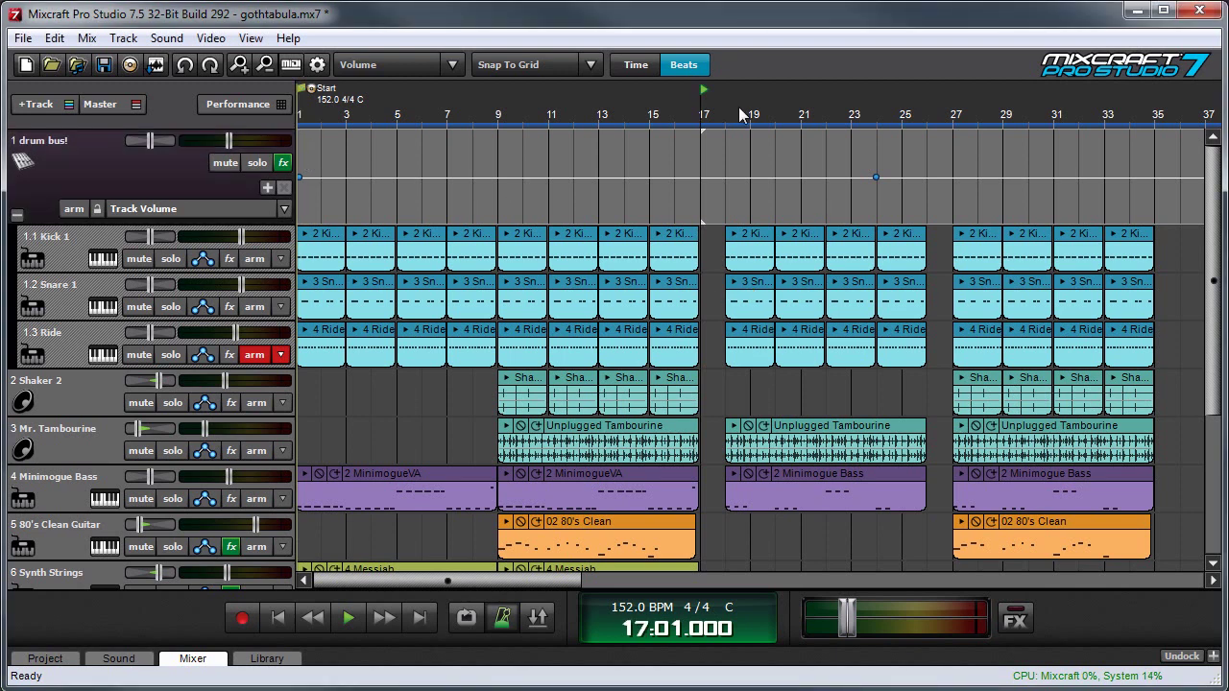
{"action": "double_click", "coordinate": [730, 103]}
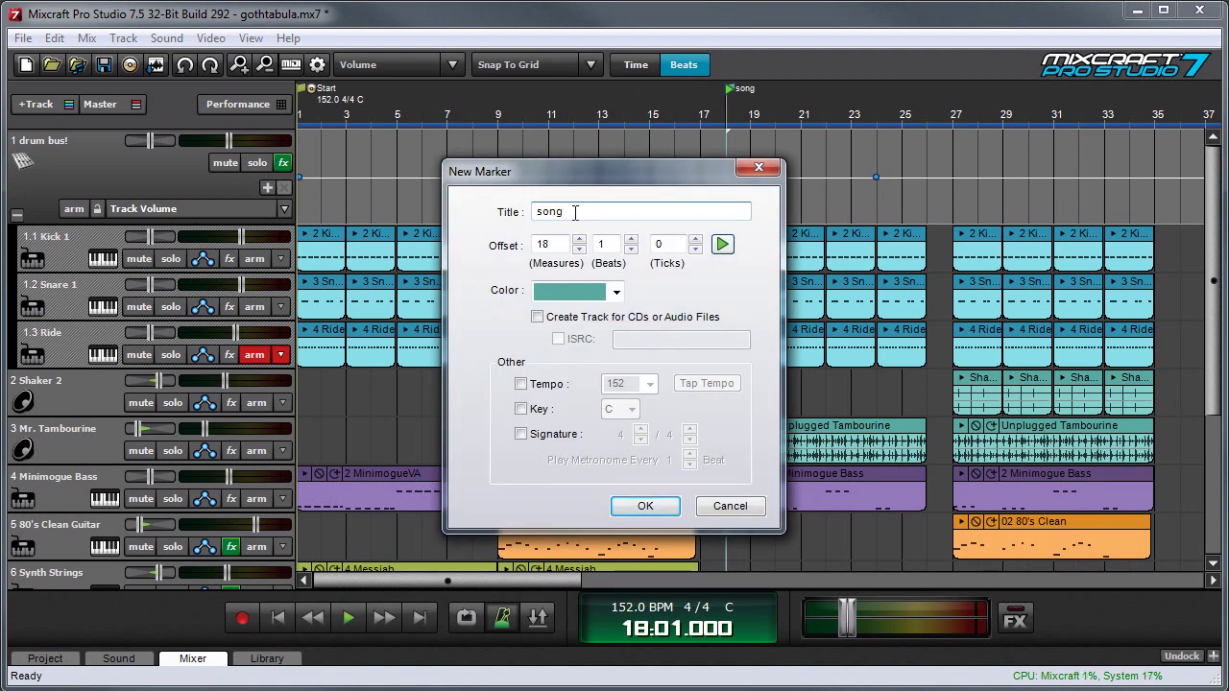
{"action": "left_click", "coordinate": [580, 319]}
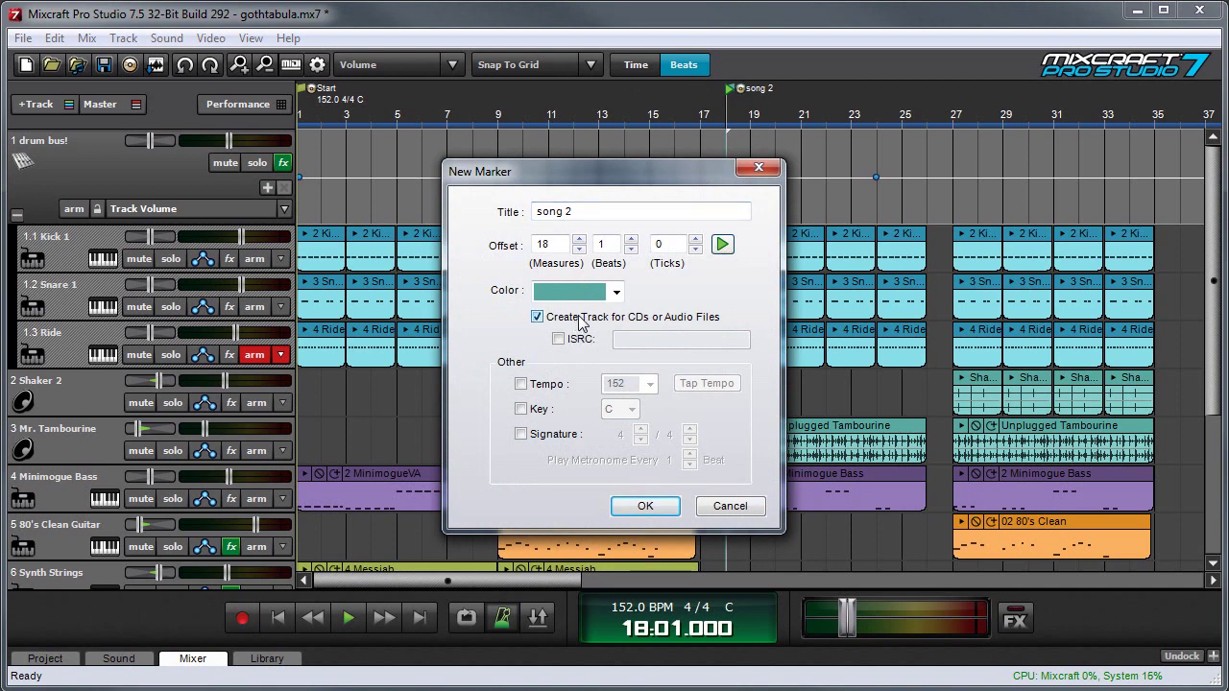
{"action": "left_click", "coordinate": [645, 506]}
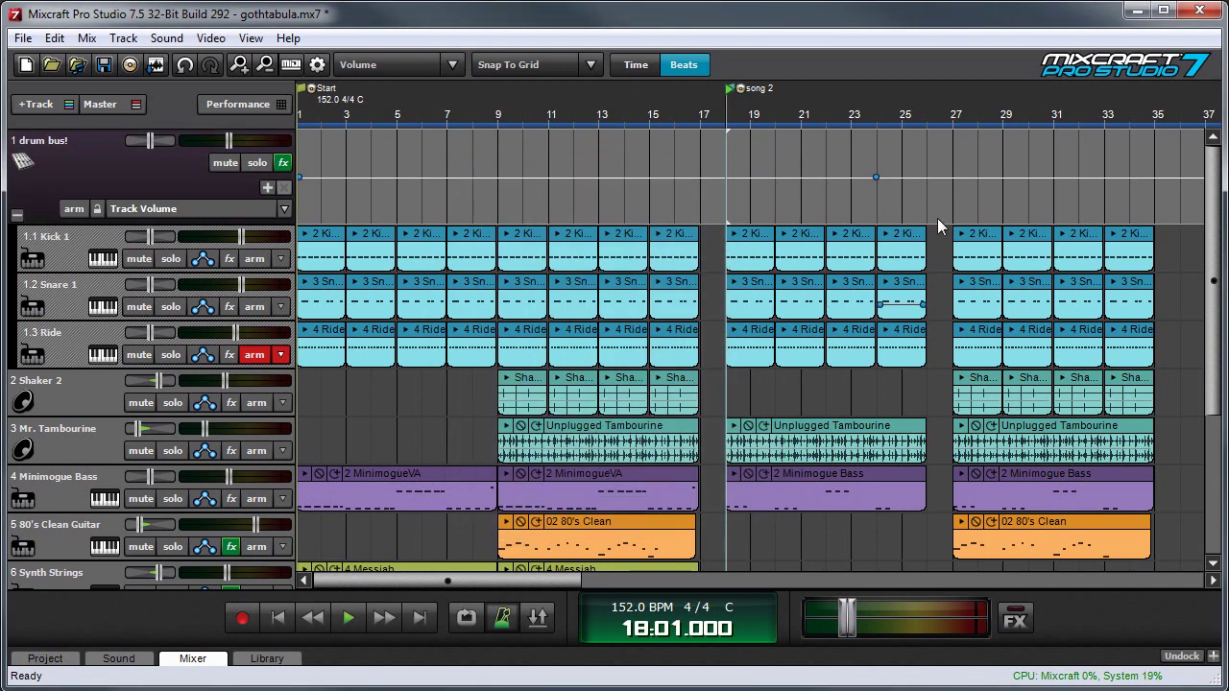
{"action": "double_click", "coordinate": [953, 111]}
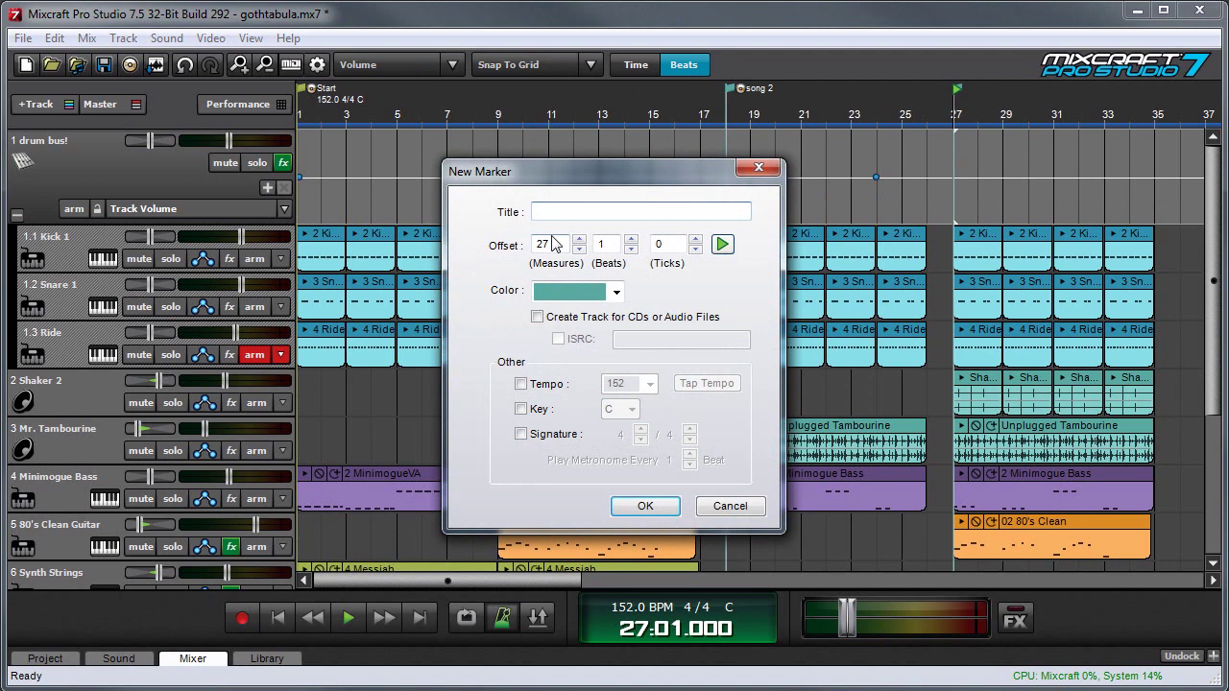
{"action": "left_click", "coordinate": [538, 319]}
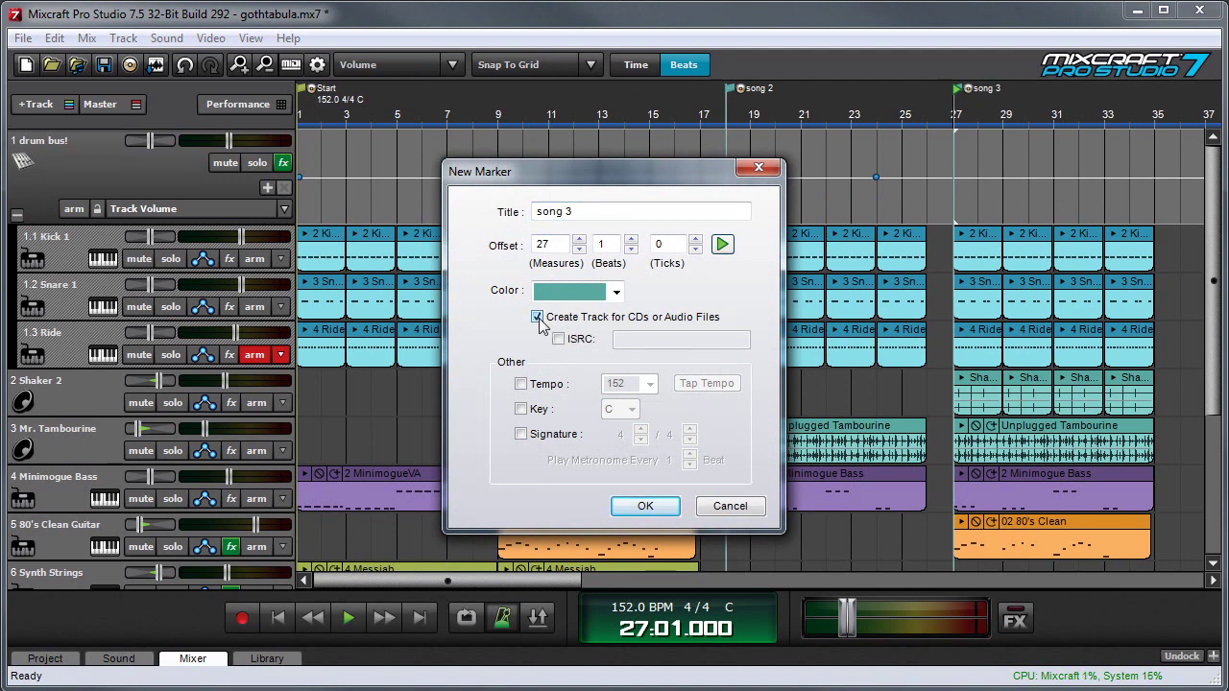
{"action": "left_click", "coordinate": [645, 506]}
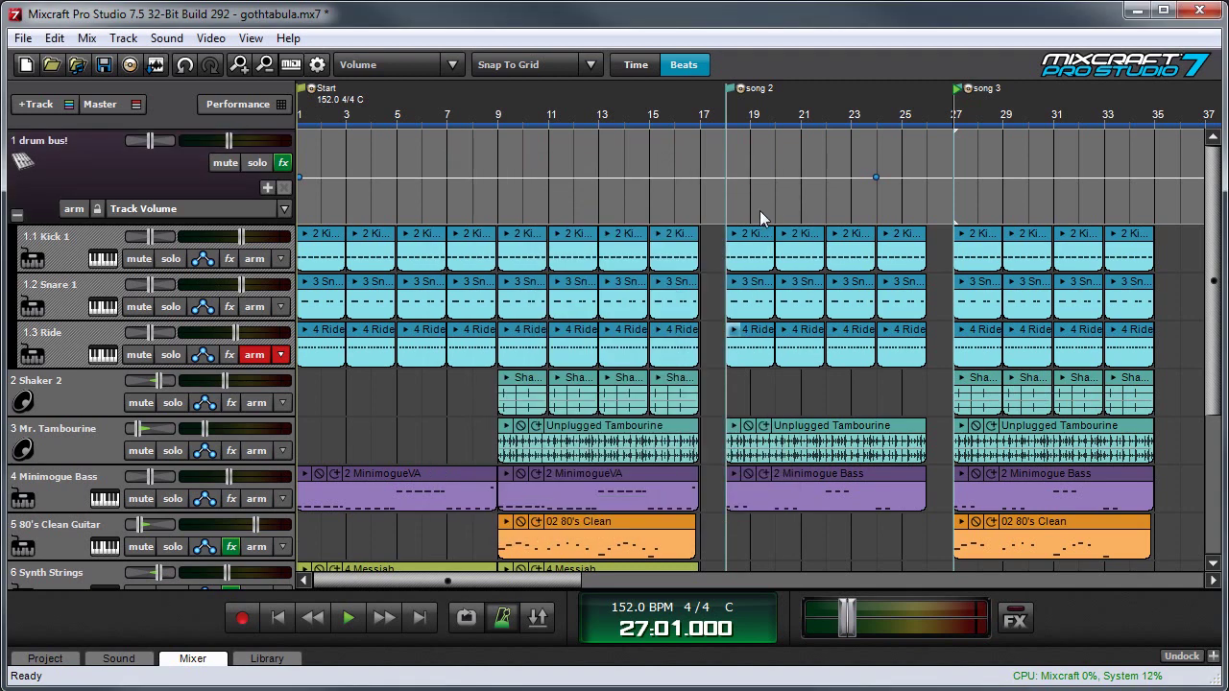
{"action": "left_click", "coordinate": [452, 109]}
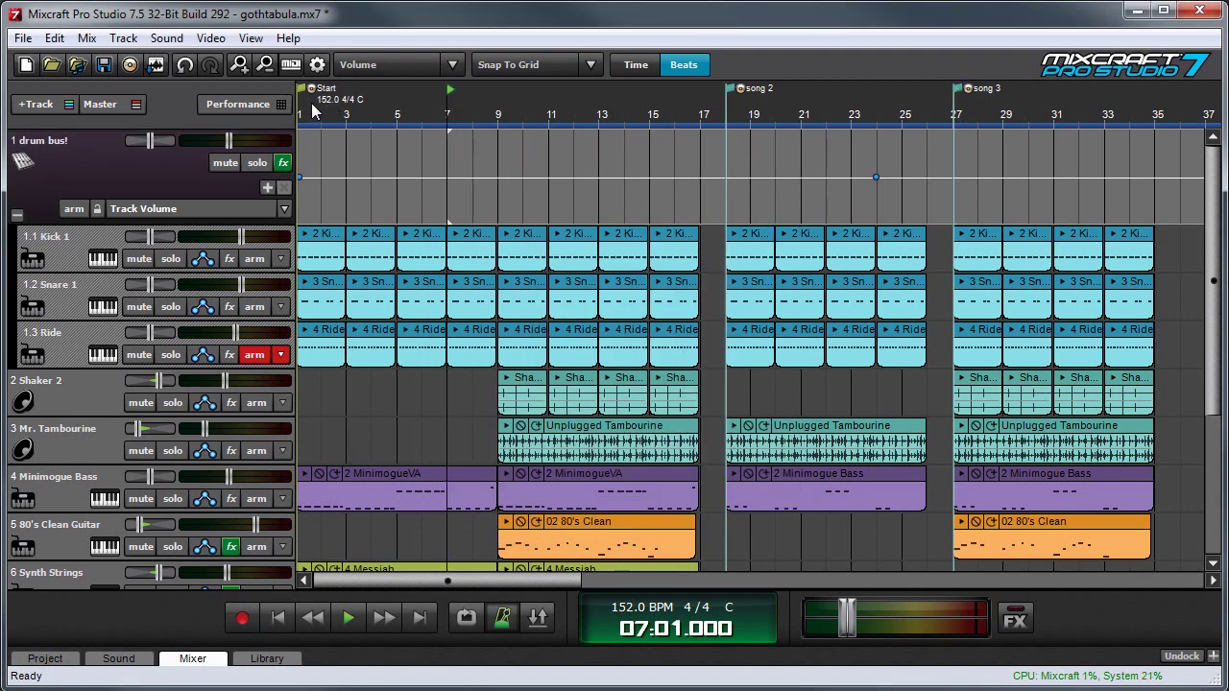
Mix down to MP3 with one file per CD marker, named by marker titles, as gothtabula2.mp3.
{"action": "left_click", "coordinate": [22, 38]}
{"action": "left_click", "coordinate": [327, 202]}
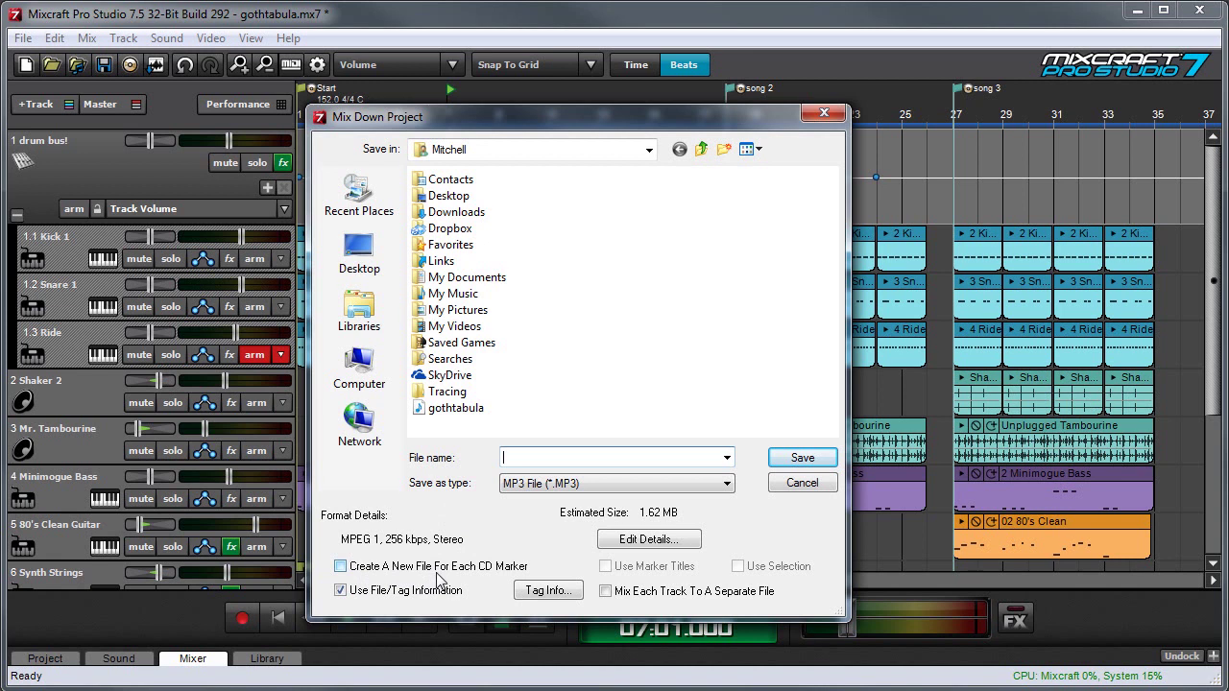
{"action": "left_click", "coordinate": [341, 567]}
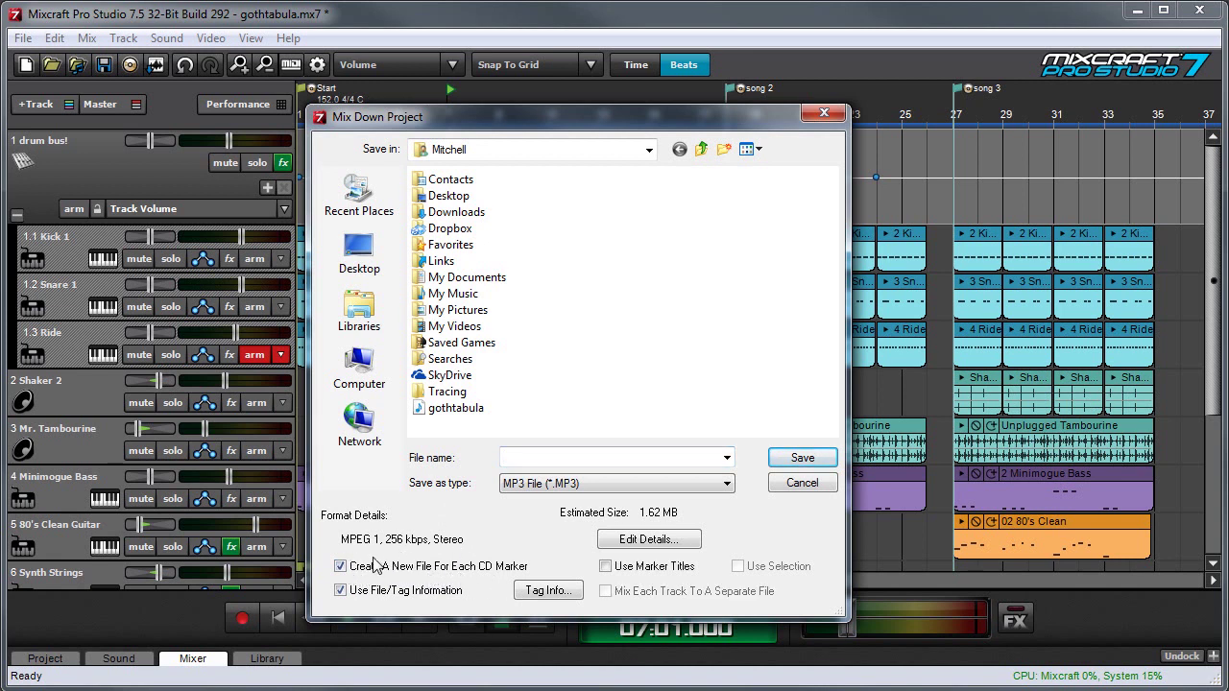
{"action": "left_click", "coordinate": [576, 458]}
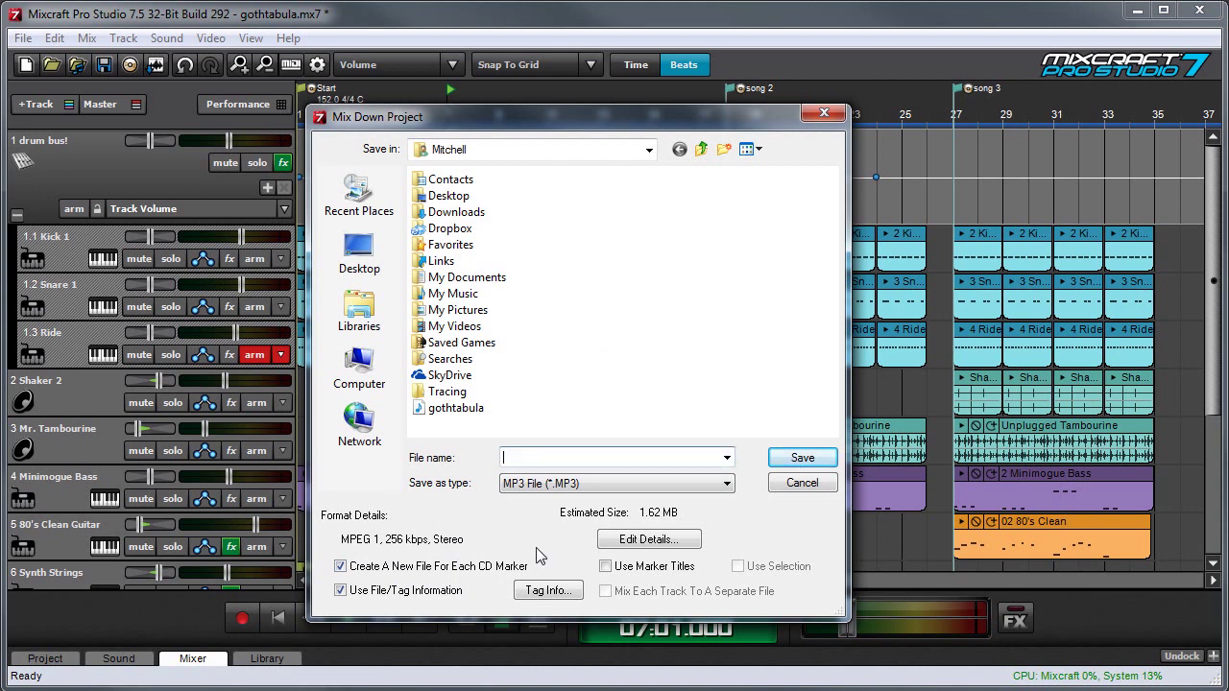
{"action": "left_click", "coordinate": [605, 567]}
{"action": "type", "text": "gothtabula2.mp3"}
{"action": "left_click", "coordinate": [802, 458]}
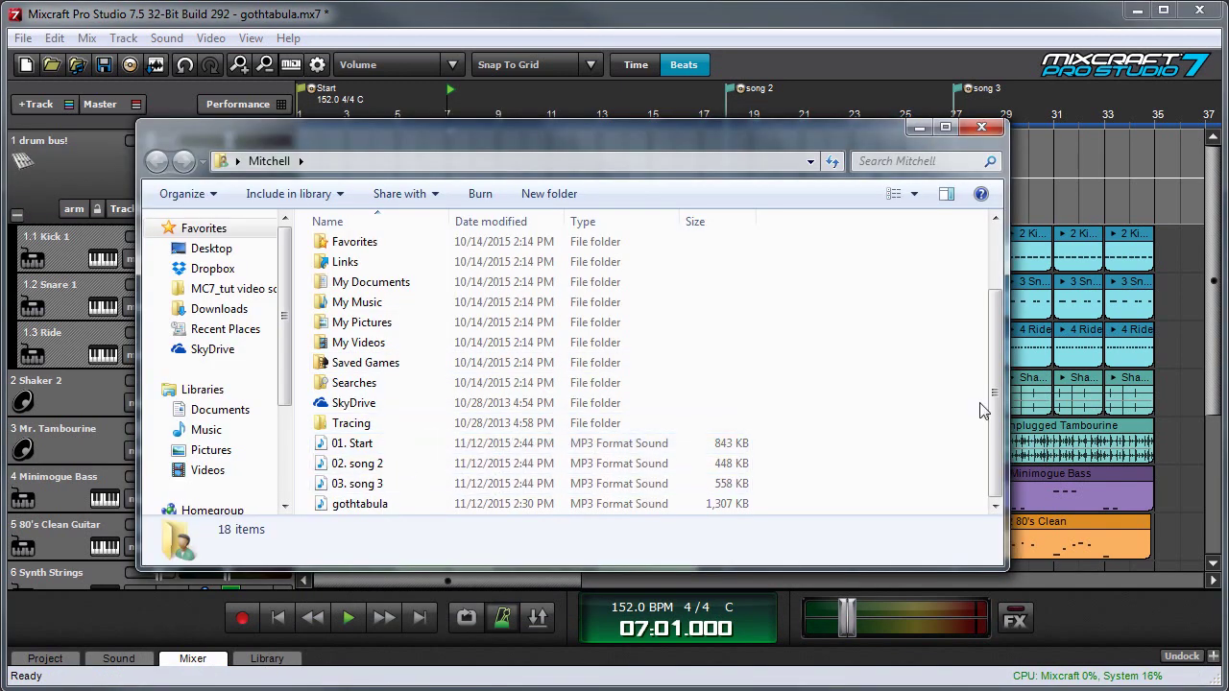
Close the Explorer window listing the new MP3 files.
{"action": "left_click", "coordinate": [1096, 275]}
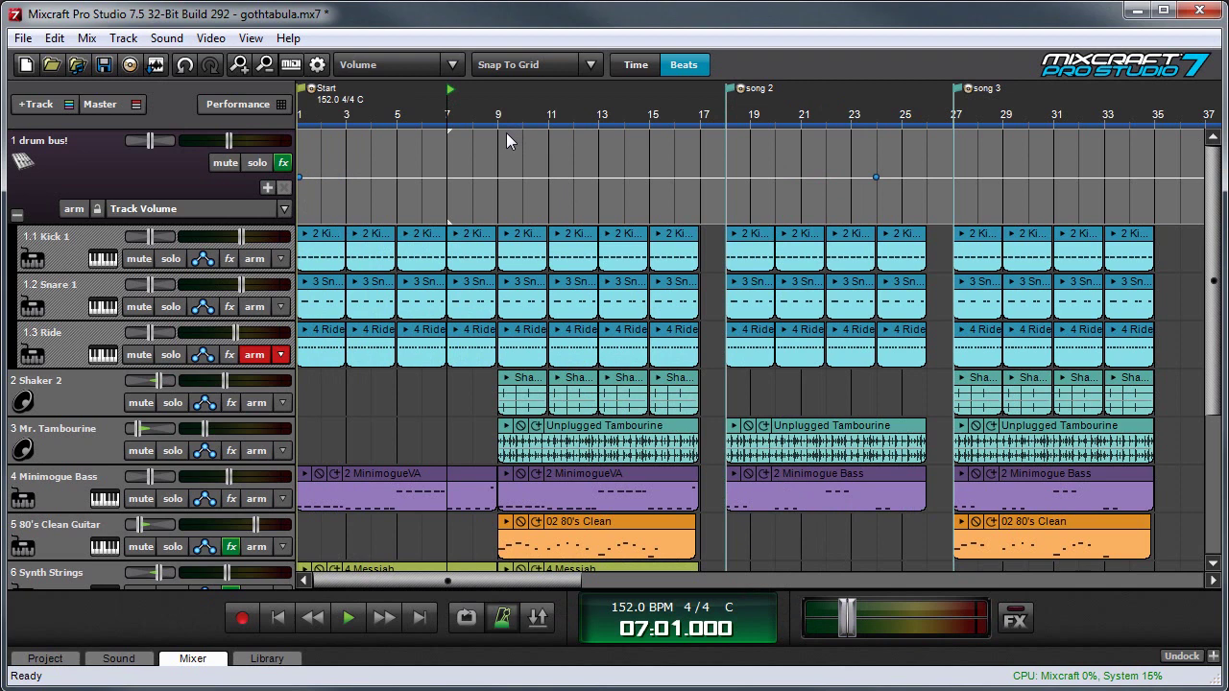